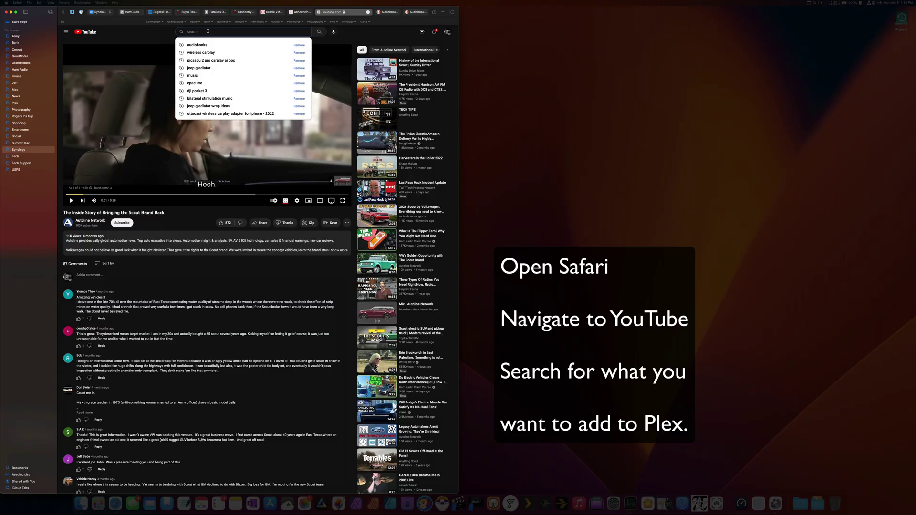
# Step: Type 'audiobook' into the YouTube search box
pyautogui.write('audio')
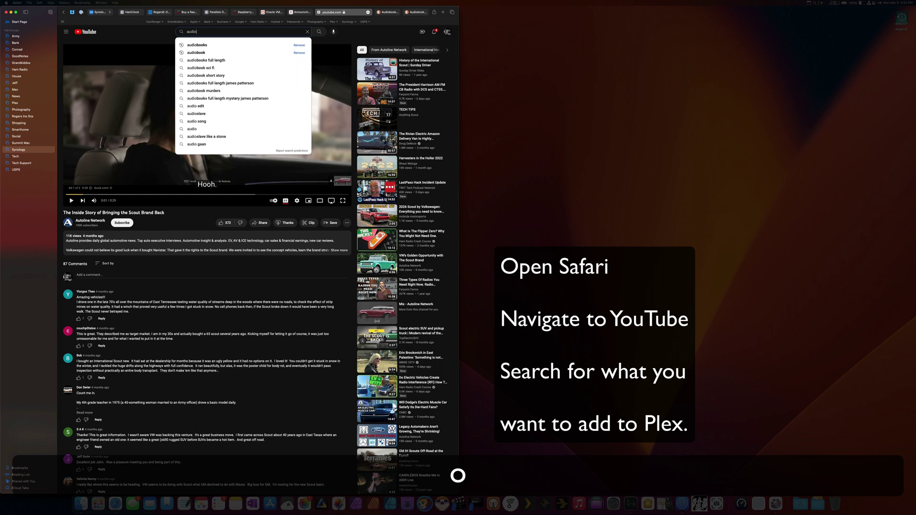
pyautogui.write('book')
# Step: Open and pause The Sentinel Jack Reacher audiobook from the results, then launch Downie
pyautogui.press('Return')
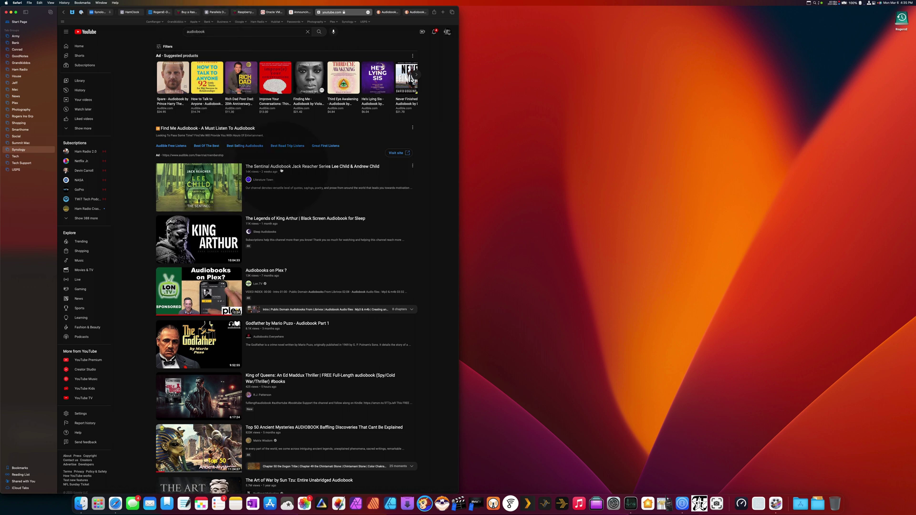
pyautogui.moveTo(281, 170)
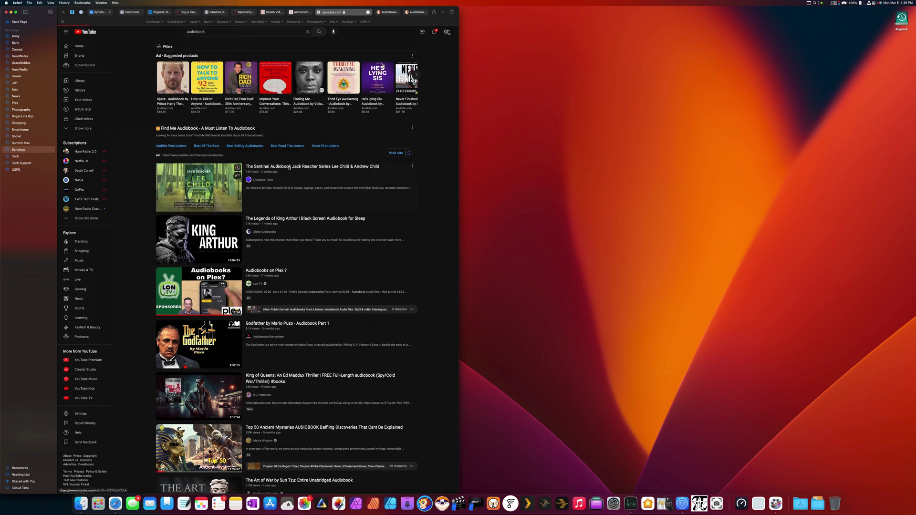
pyautogui.click(289, 168)
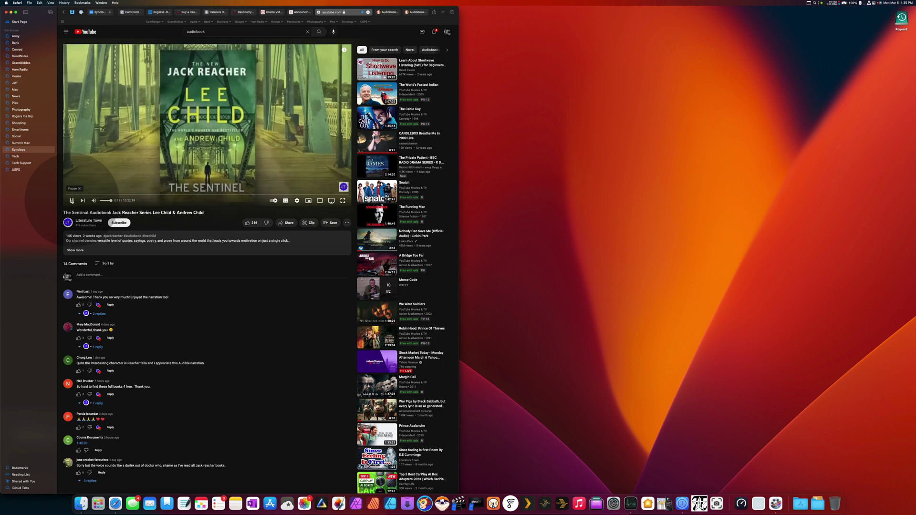
pyautogui.click(71, 201)
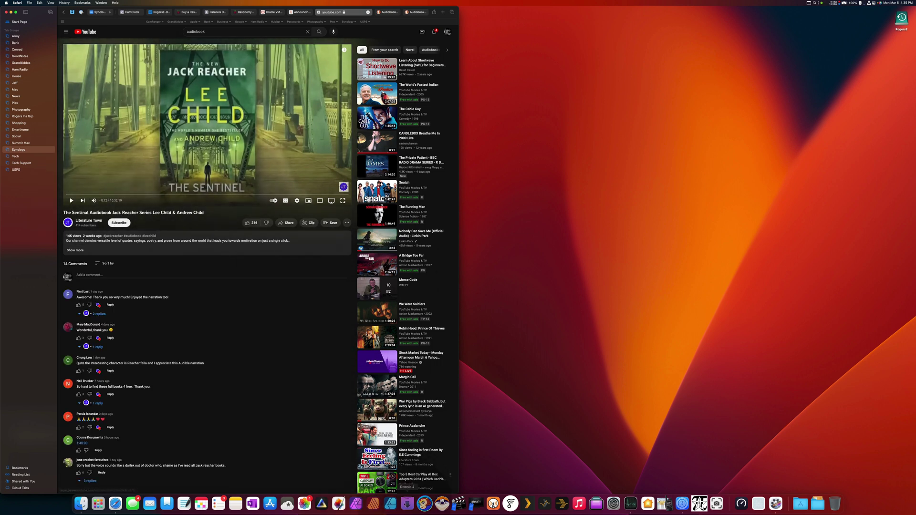
pyautogui.click(407, 504)
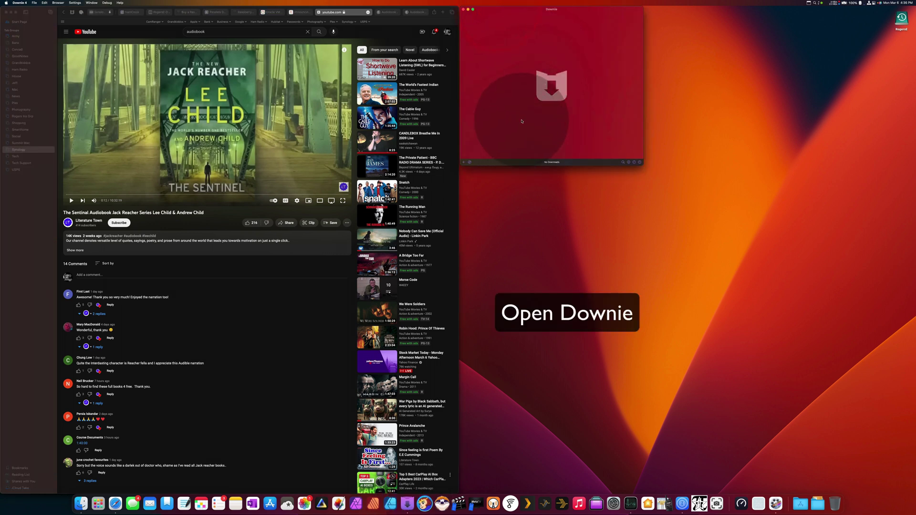
# Step: Send The Sentinel video to Downie and set its format to Extract Audio Only
pyautogui.click(72, 13)
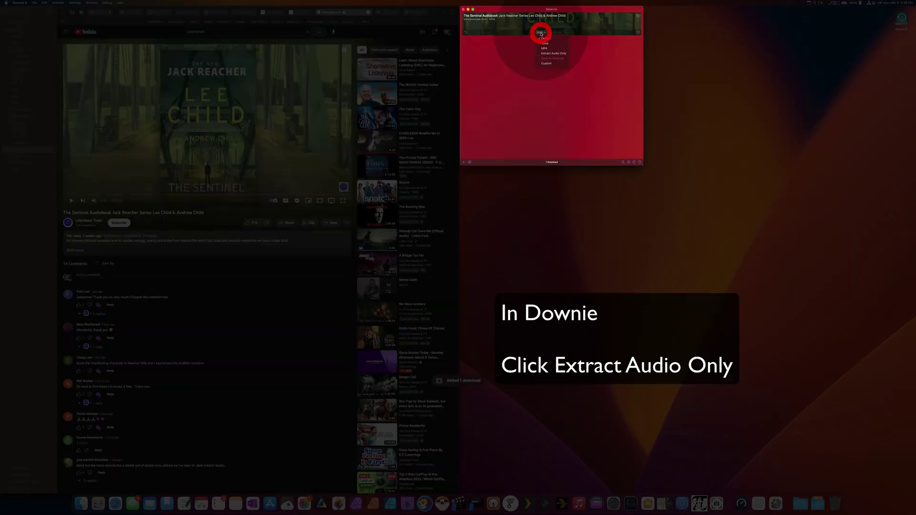
pyautogui.click(540, 32)
pyautogui.click(550, 54)
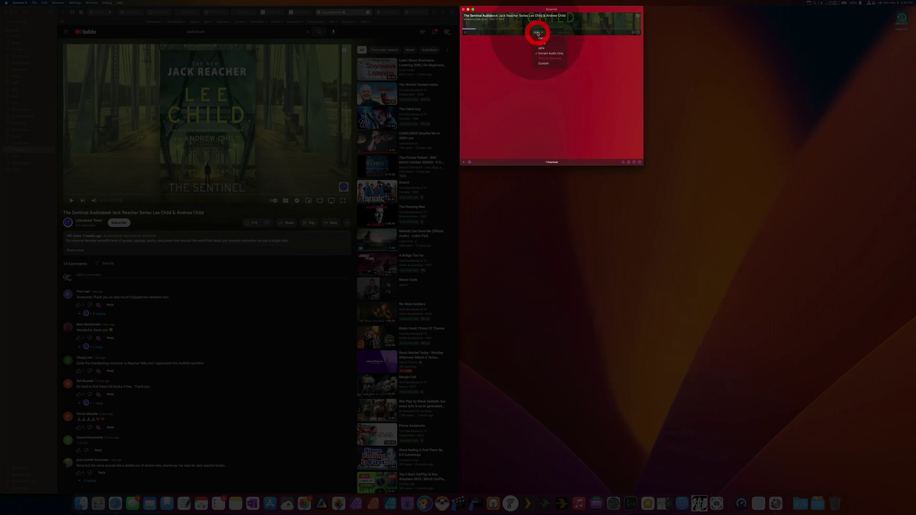
pyautogui.click(579, 55)
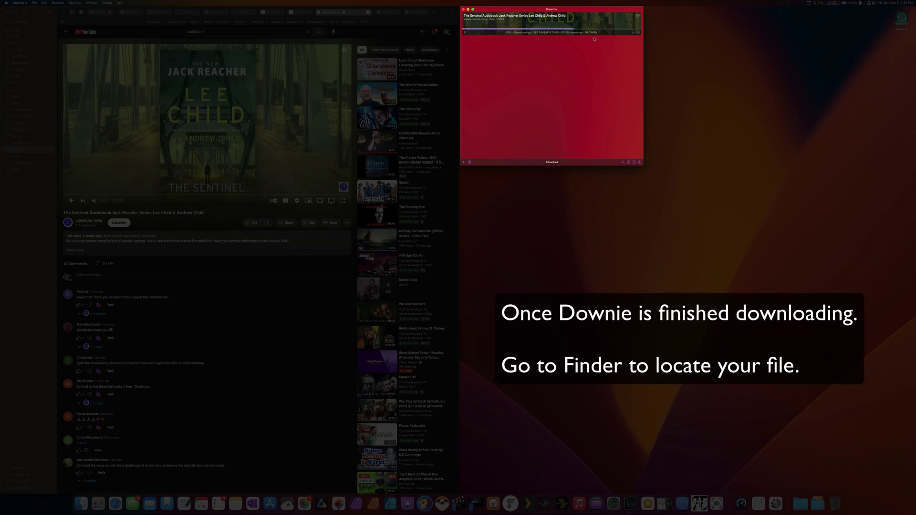
# Step: Browse to Downloads › Downie in a new Finder tab and preview The Sentinel m4a
pyautogui.click(236, 266)
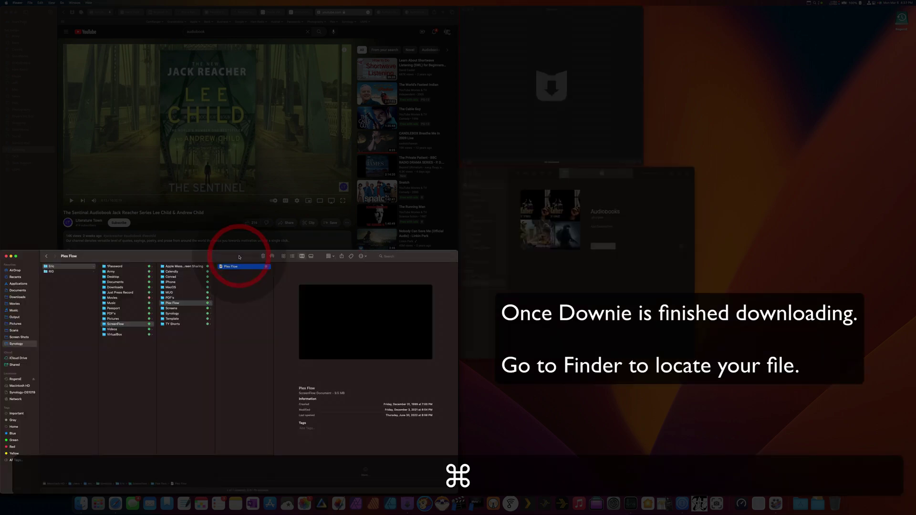
pyautogui.press('super+t')
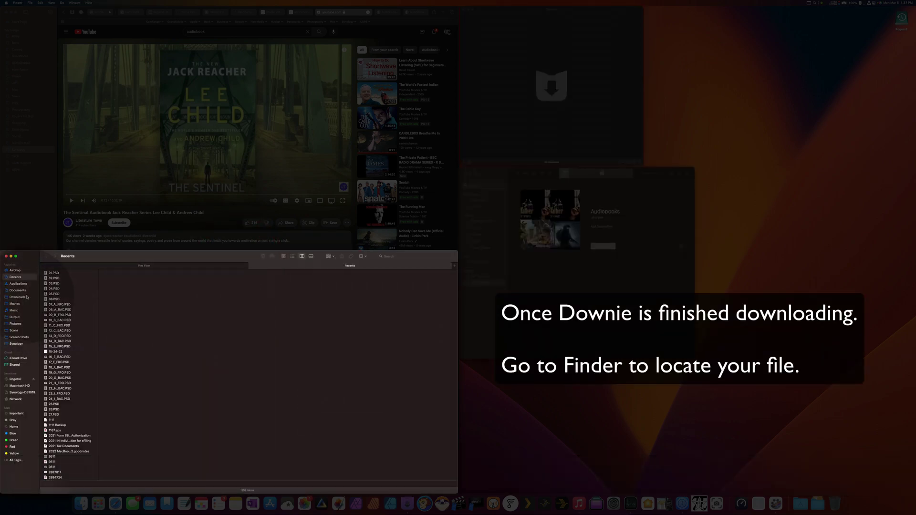
pyautogui.click(19, 297)
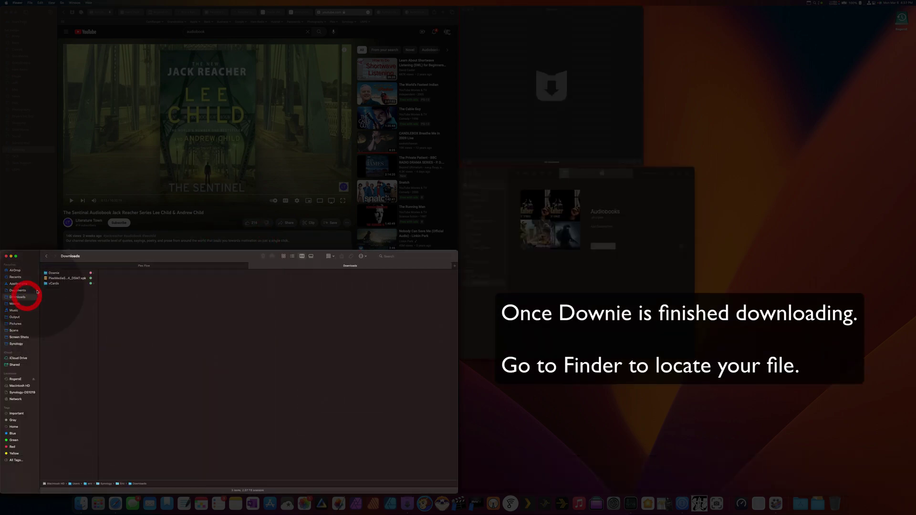
pyautogui.click(56, 273)
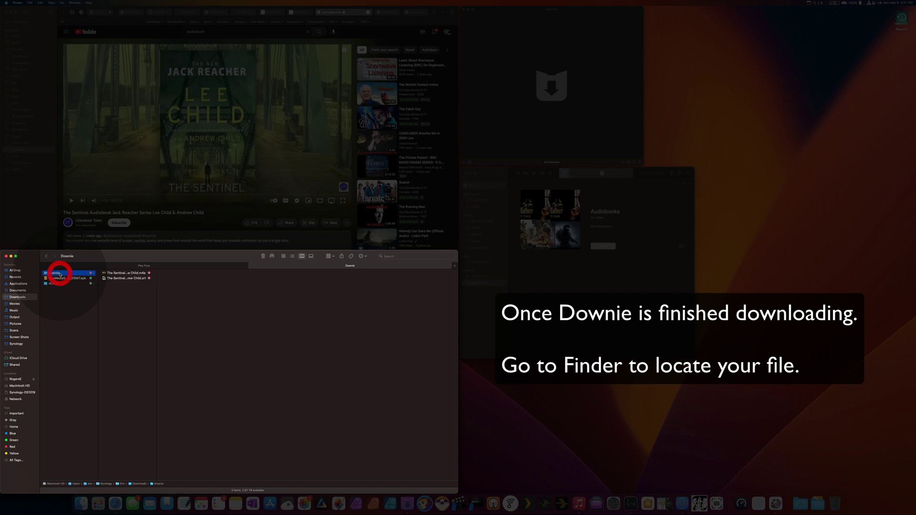
pyautogui.click(127, 278)
pyautogui.moveTo(157, 286); pyautogui.dragTo(292, 285)
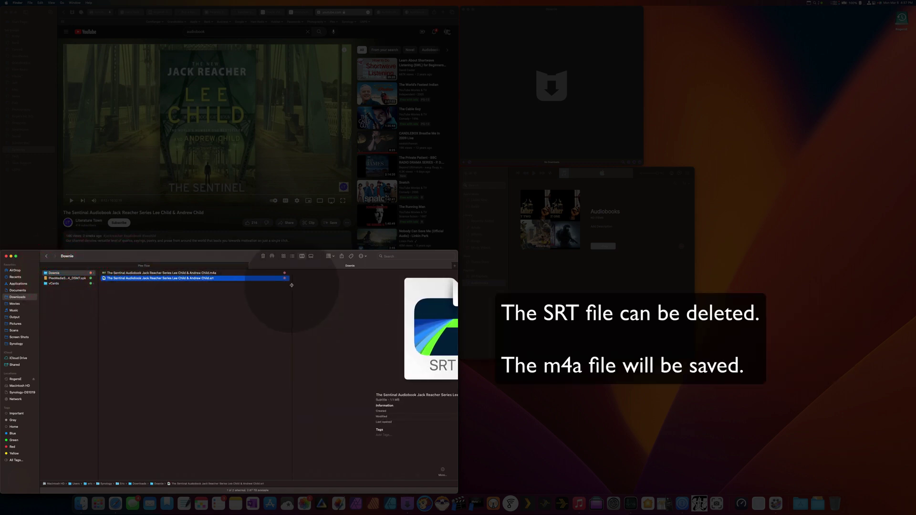
pyautogui.click(220, 273)
pyautogui.press('space')
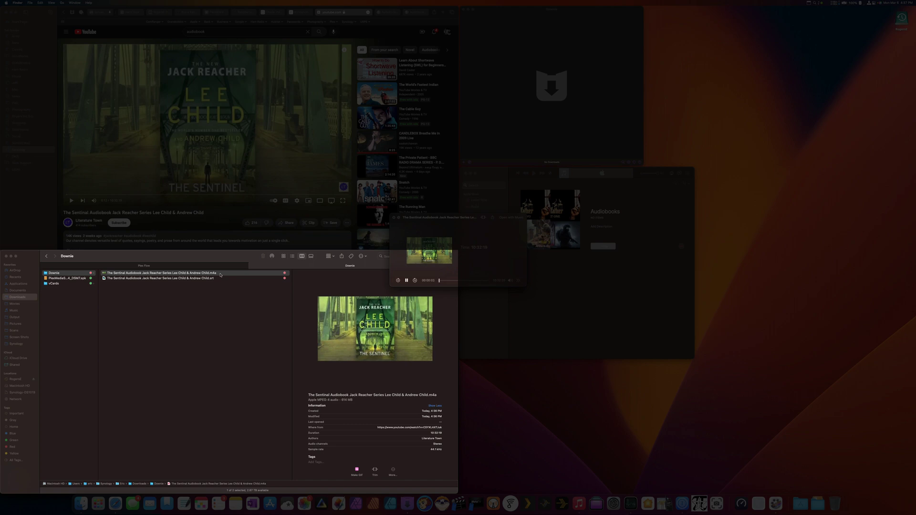
pyautogui.press('space')
# Step: Trash the SRT subtitle file so only the m4a audiobook remains
pyautogui.click(230, 279)
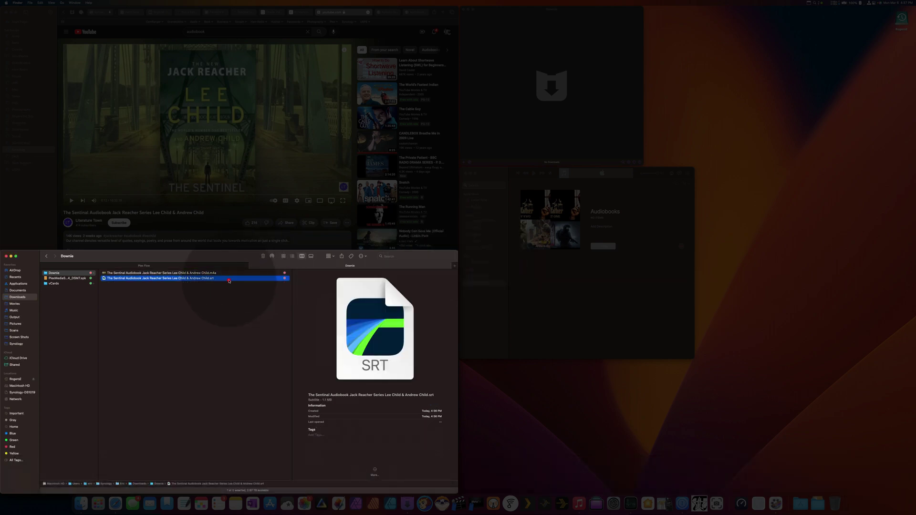
pyautogui.click(262, 257)
pyautogui.click(229, 274)
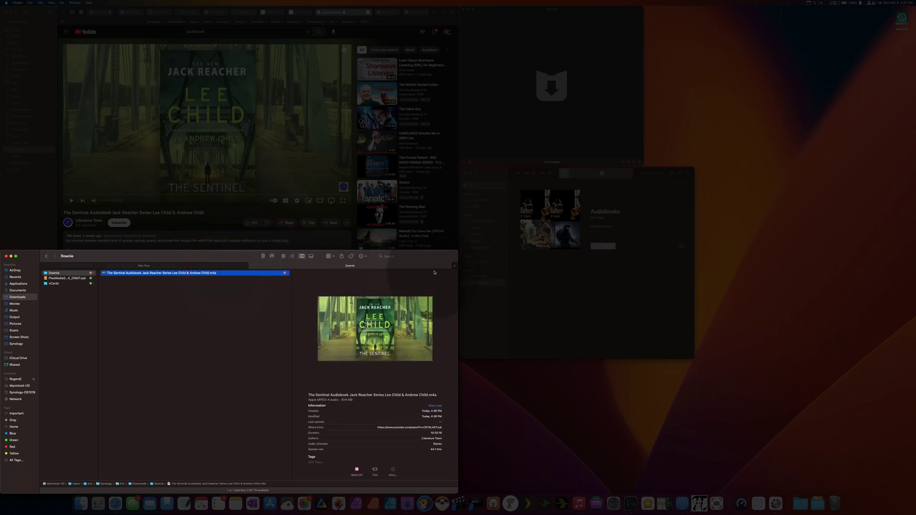
pyautogui.click(451, 268)
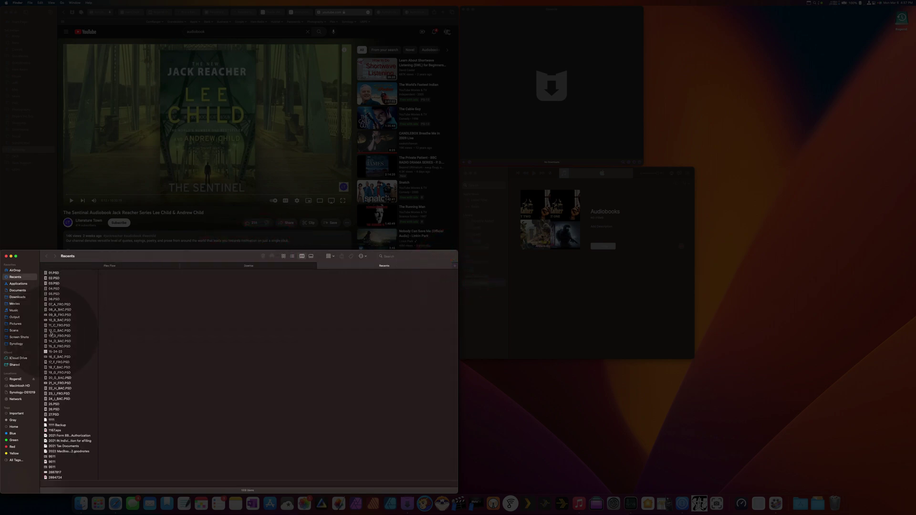
# Step: Drag the downloaded Sentinel m4a from the Downie folder into the Music library
pyautogui.click(19, 311)
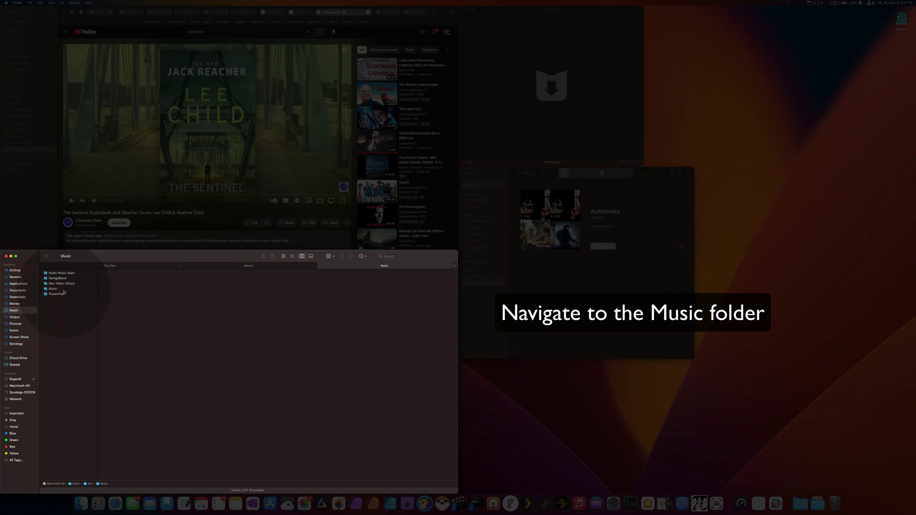
pyautogui.click(53, 289)
pyautogui.click(115, 273)
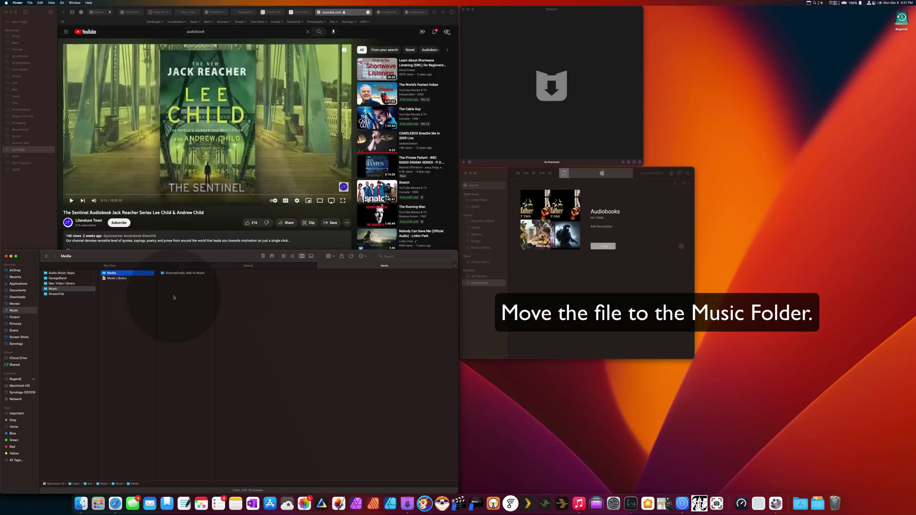
pyautogui.click(235, 265)
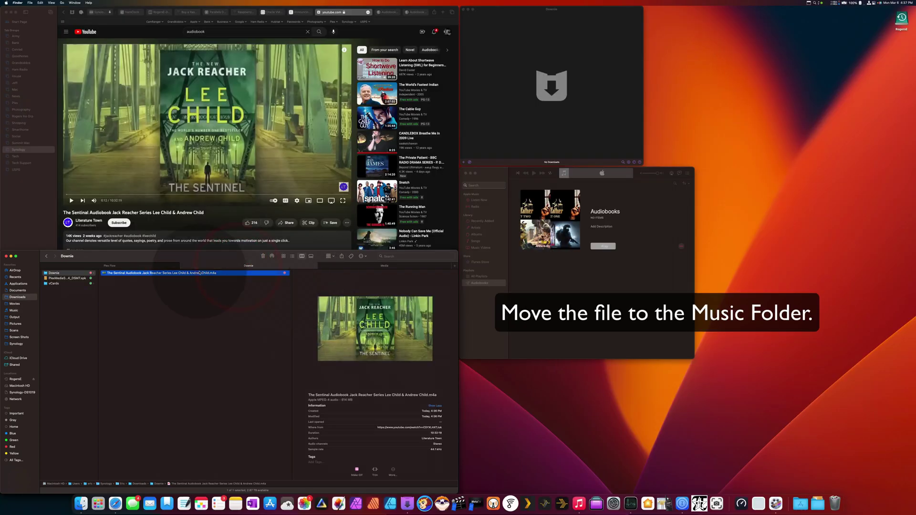
pyautogui.moveTo(207, 273); pyautogui.dragTo(484, 285)
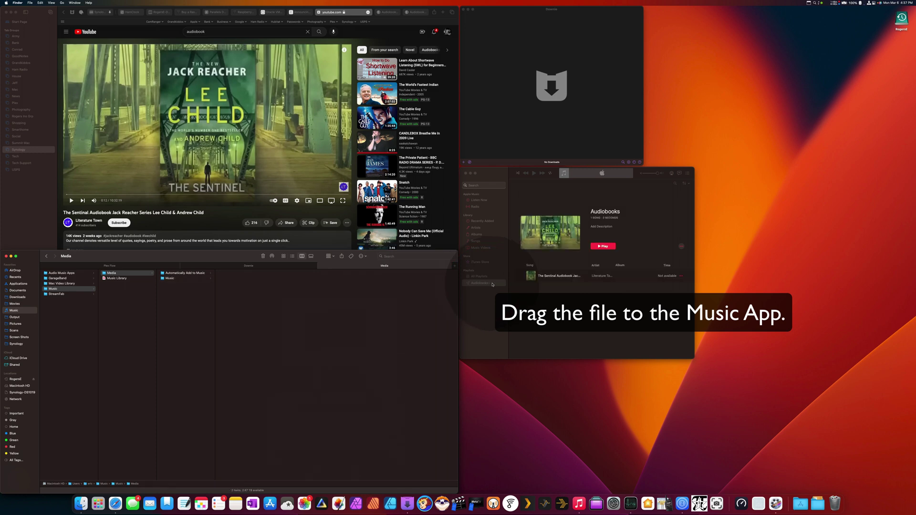
# Step: Locate the imported file under Media › Music › Literature Town › Unknown Album
pyautogui.click(184, 278)
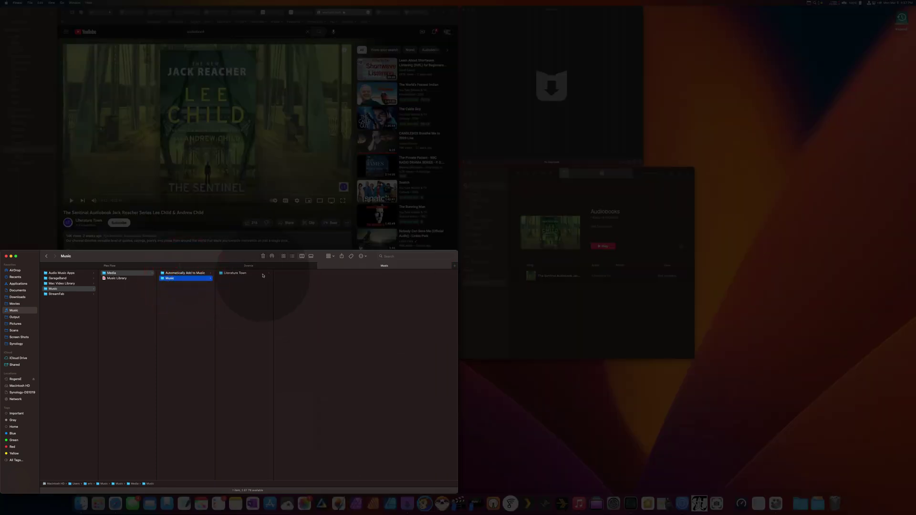
pyautogui.click(262, 273)
pyautogui.click(292, 273)
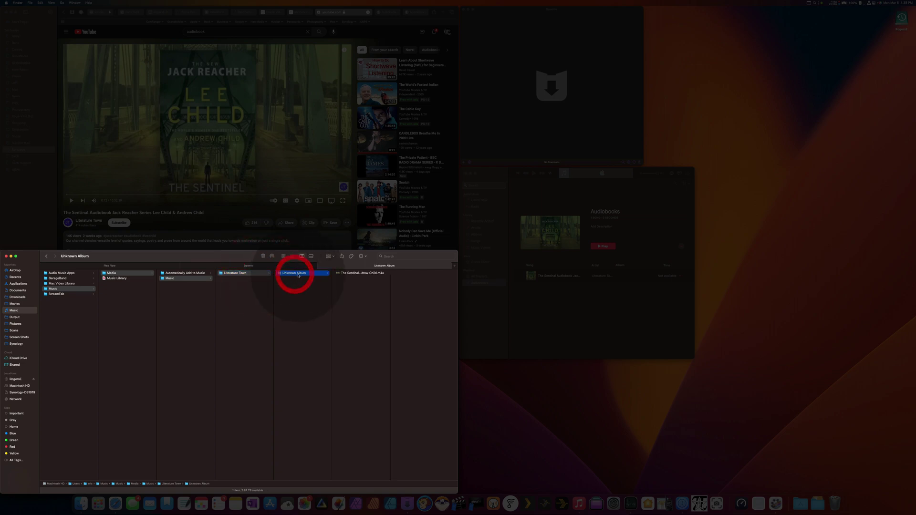
pyautogui.click(366, 274)
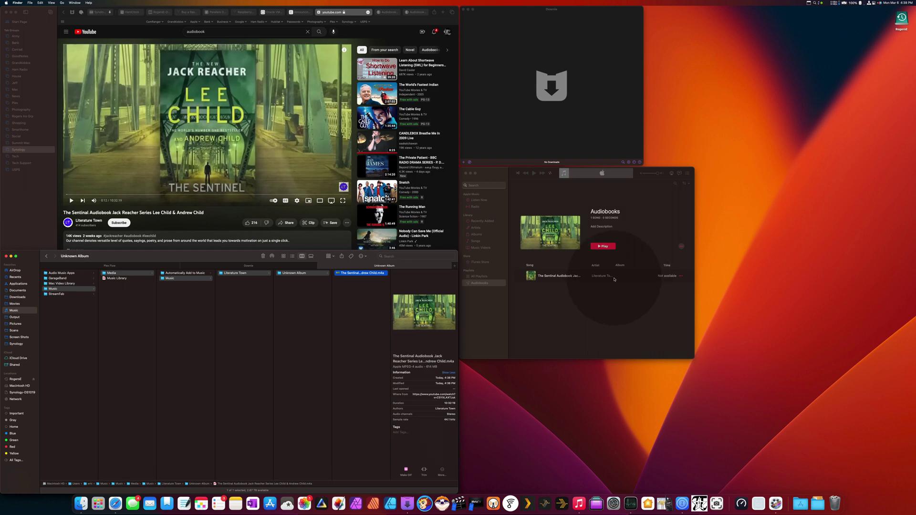
# Step: Set the audiobook track's genre to Audiobook and year to 2023
pyautogui.click(623, 278)
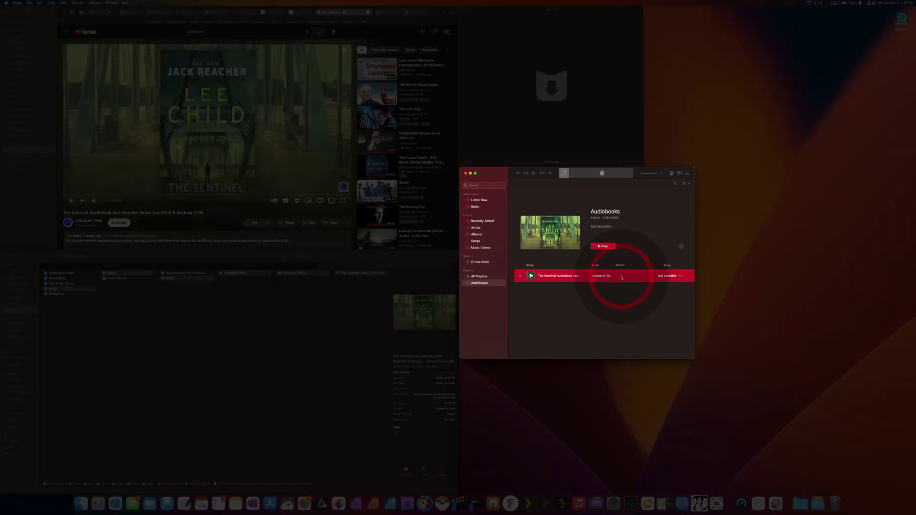
pyautogui.press('super+i')
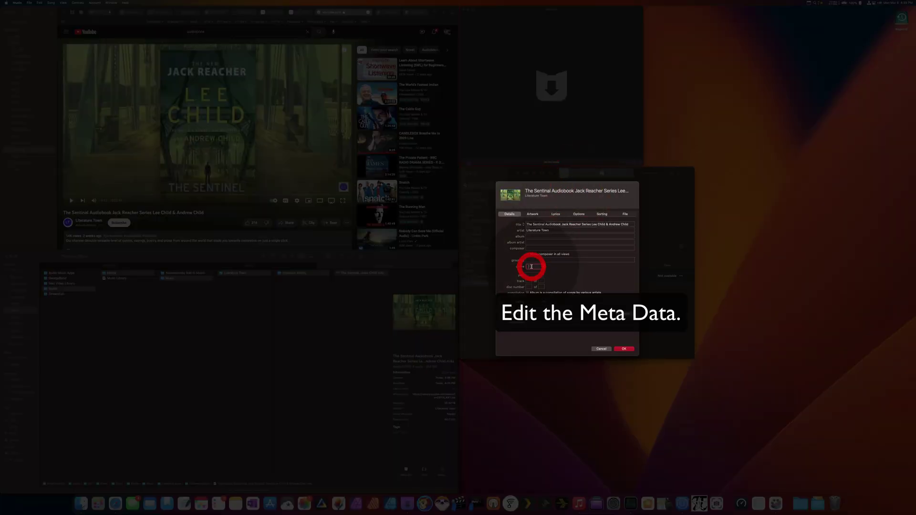
pyautogui.write('Audio')
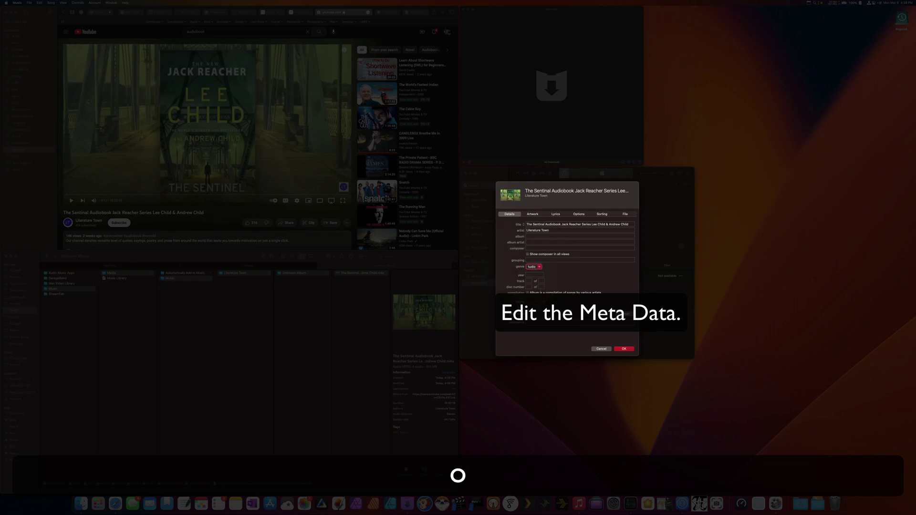
pyautogui.write('book')
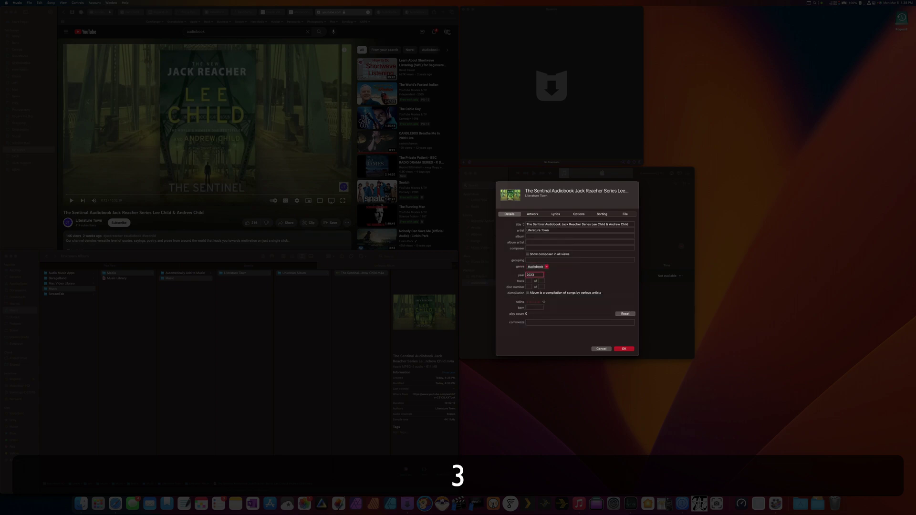
pyautogui.write('2023')
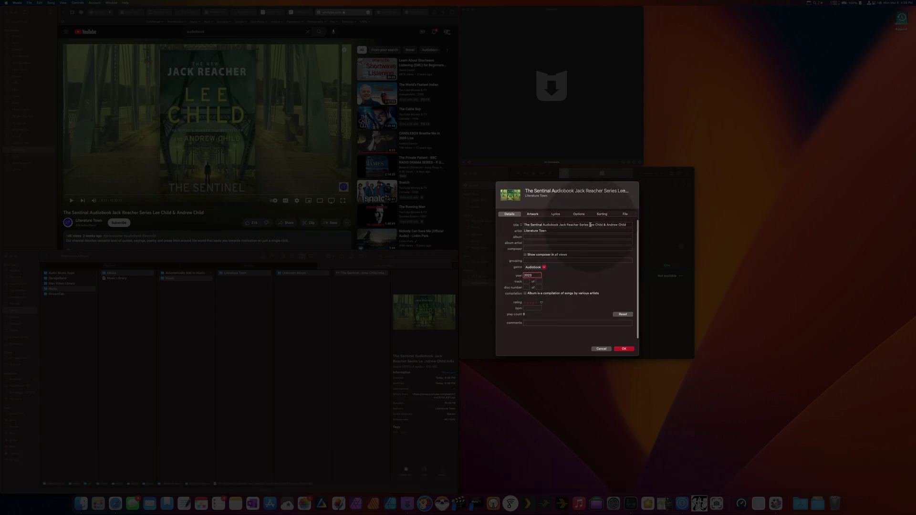
# Step: Copy 'Lee Child & Andrew Child' from the title into the artist and album artist fields
pyautogui.click(590, 224)
pyautogui.press('shift+super+Left')
pyautogui.press('shift+super+Right')
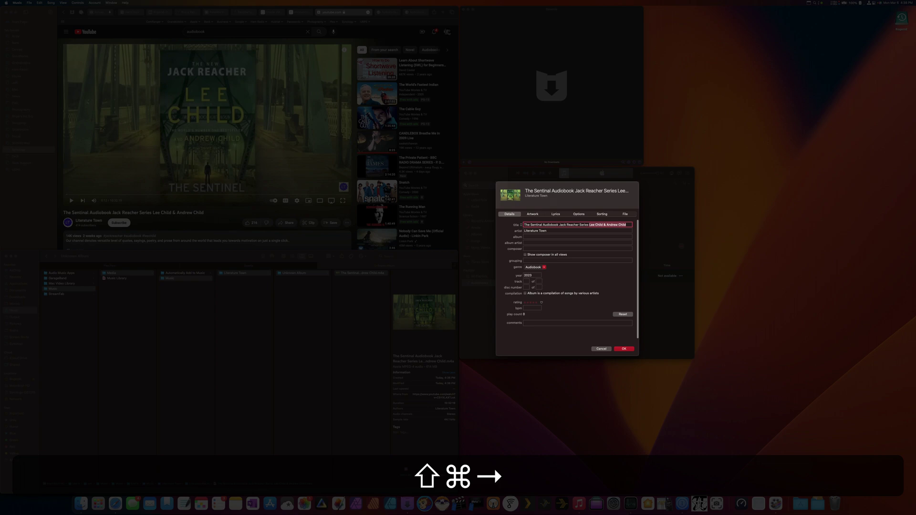
pyautogui.press('super+c')
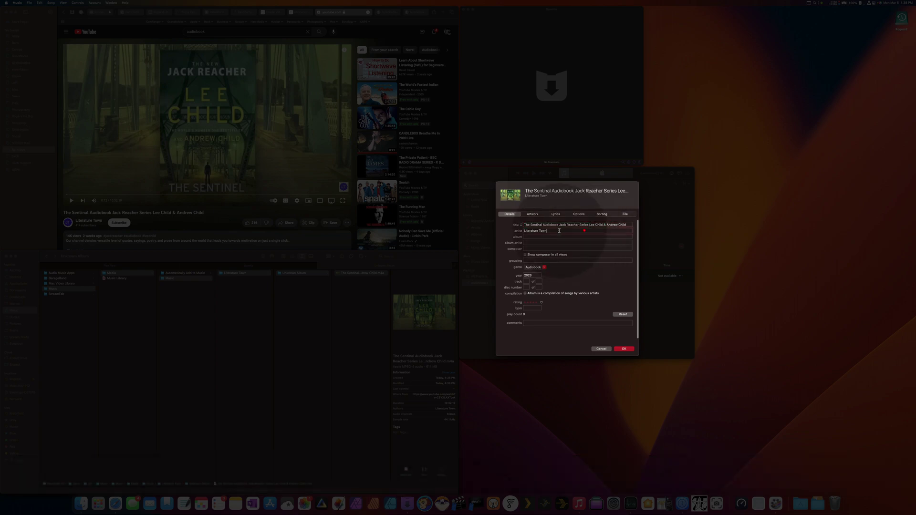
pyautogui.click(559, 230)
pyautogui.press('super+v')
pyautogui.click(533, 242)
pyautogui.press('super+v')
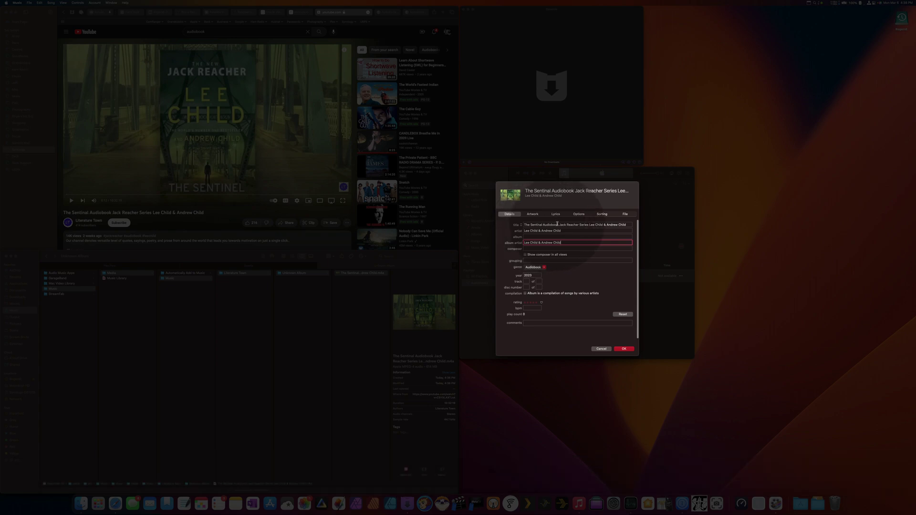
# Step: Clean up the title to 'Sentinal - Jack Reacher Series'
pyautogui.click(531, 224)
pyautogui.press('shift+super+Left')
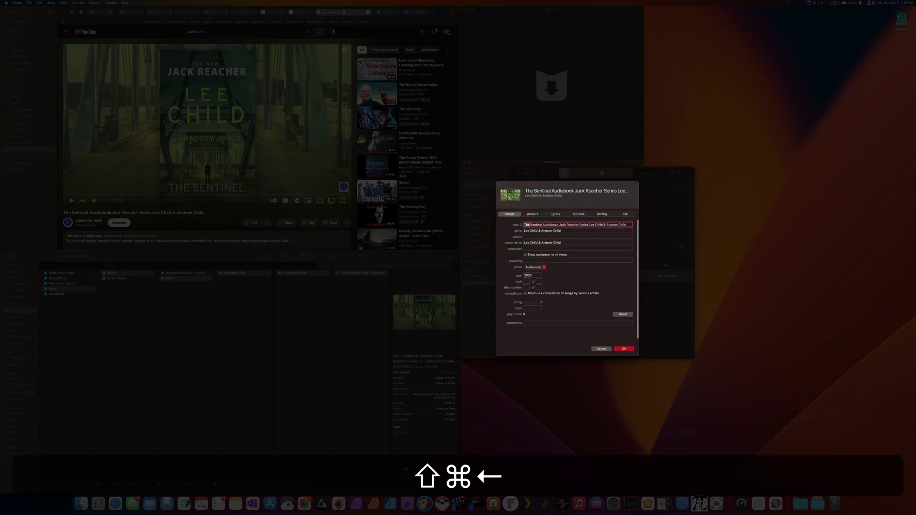
pyautogui.press('shift+super+BackSpace')
pyautogui.press('BackSpace')
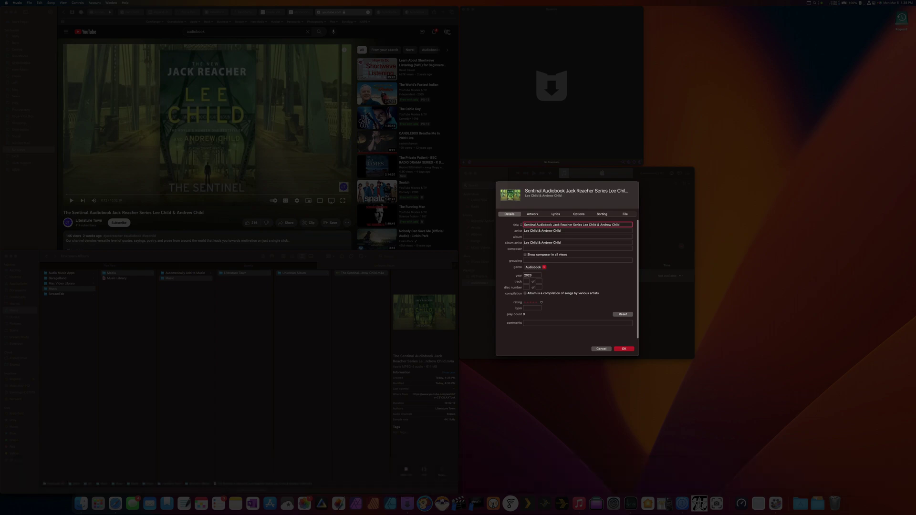
pyautogui.press('Right')
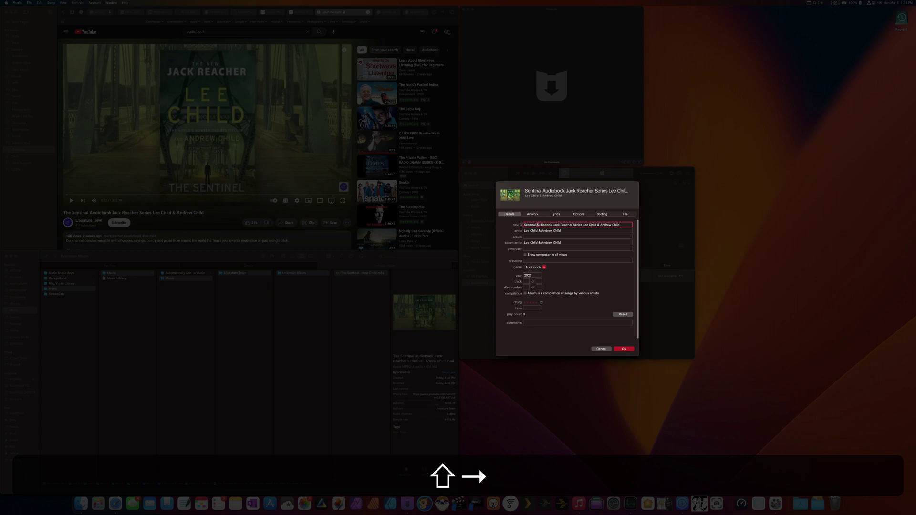
pyautogui.hotkey('shift', 'Right')
pyautogui.hotkey('shift', 'Right')
pyautogui.hotkey('shift', 'Right')
pyautogui.hotkey('shift', 'Right')
pyautogui.write('-')
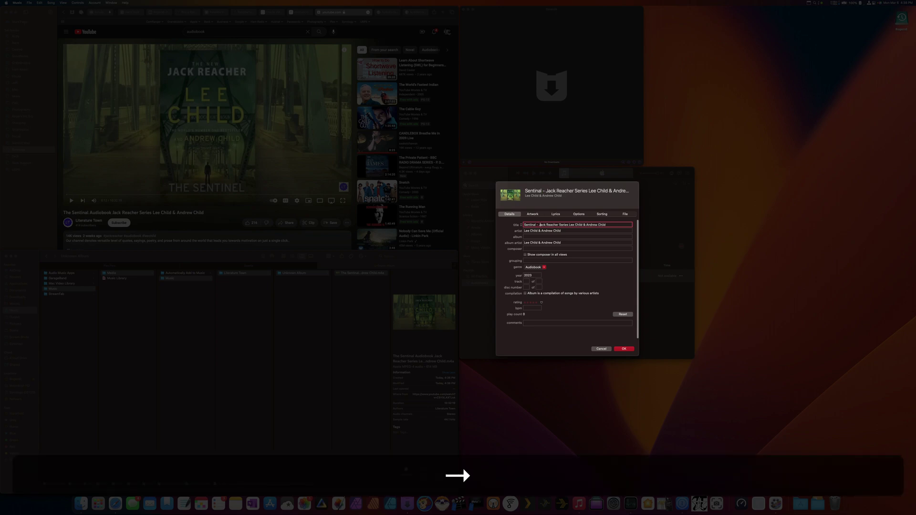
pyautogui.press('Right')
pyautogui.press('Right')
pyautogui.press('Right')
pyautogui.press('Right')
pyautogui.press('Right')
pyautogui.press('Right')
pyautogui.press('shift+super+Right')
pyautogui.press('BackSpace')
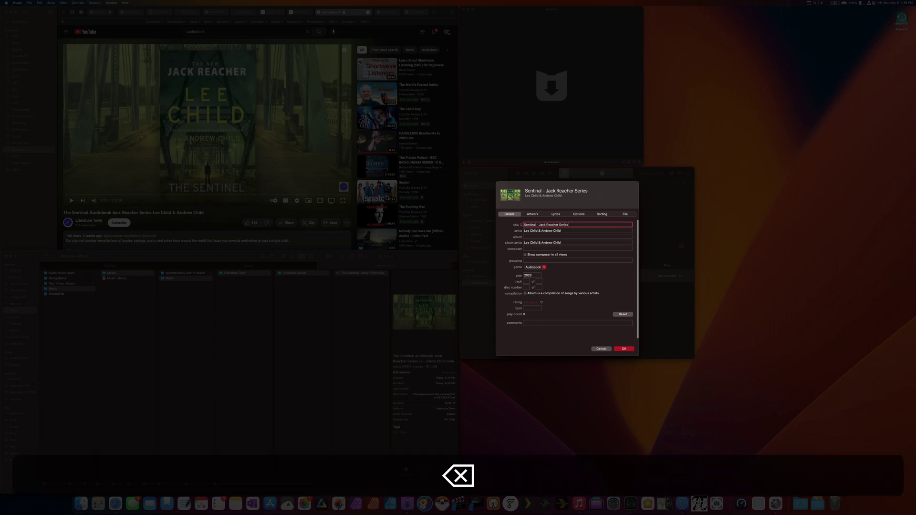
# Step: Copy the corrected title into the album field
pyautogui.press('super+a')
pyautogui.press('super+c')
pyautogui.press('Tab')
pyautogui.press('Tab')
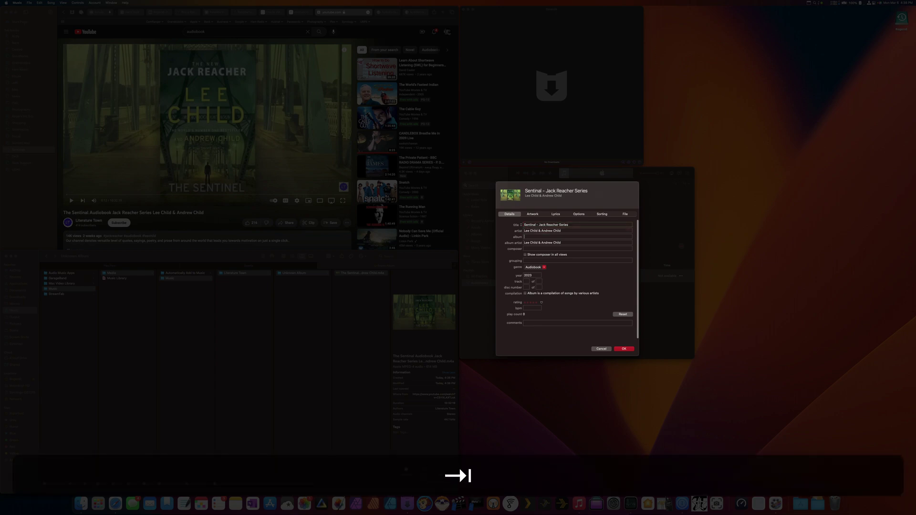
pyautogui.press('super+v')
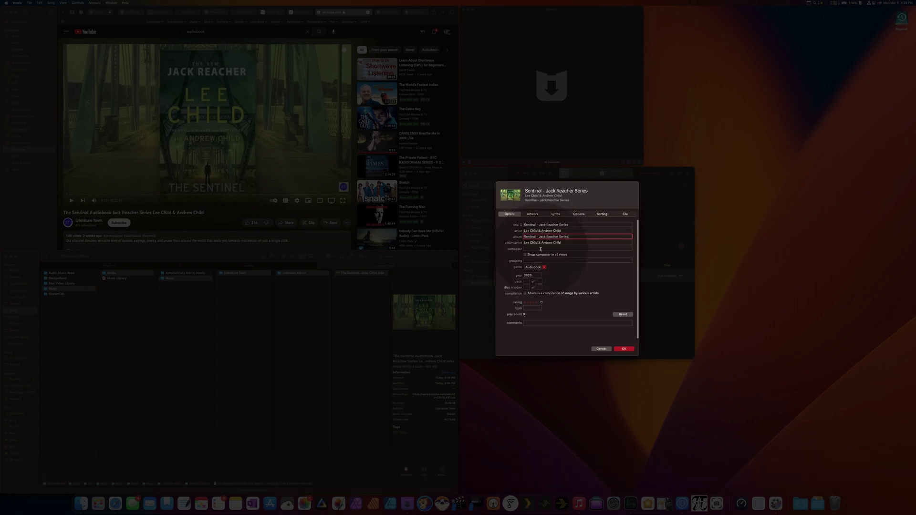
pyautogui.click(537, 215)
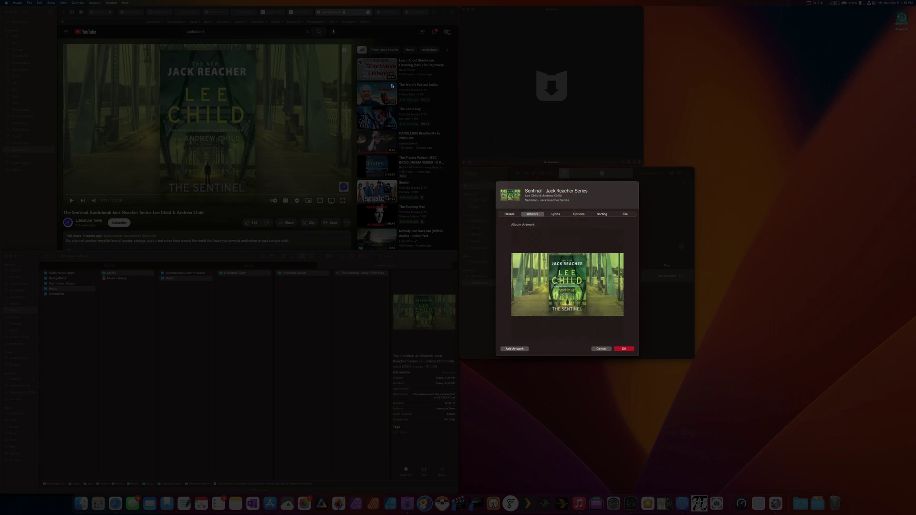
# Step: Filter the cover search to large images and open the square amazon.fr Sentinel cover full size
pyautogui.click(414, 14)
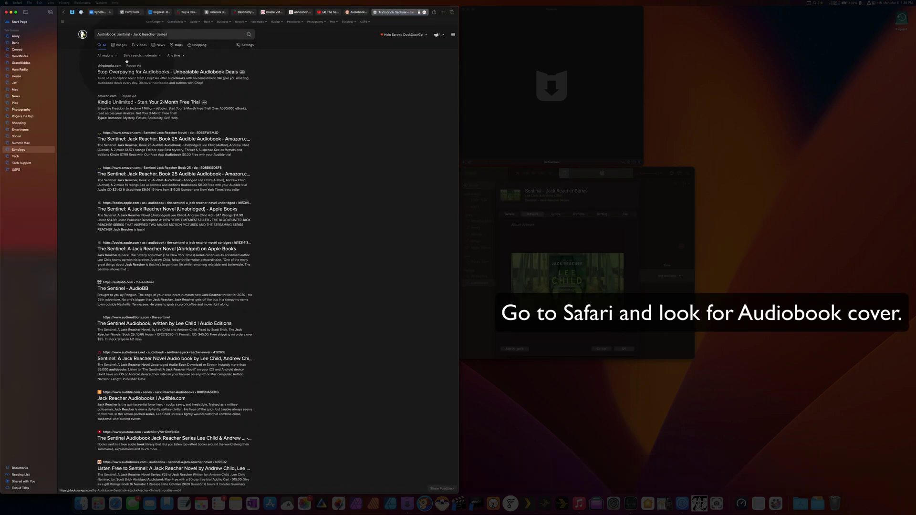
pyautogui.click(118, 45)
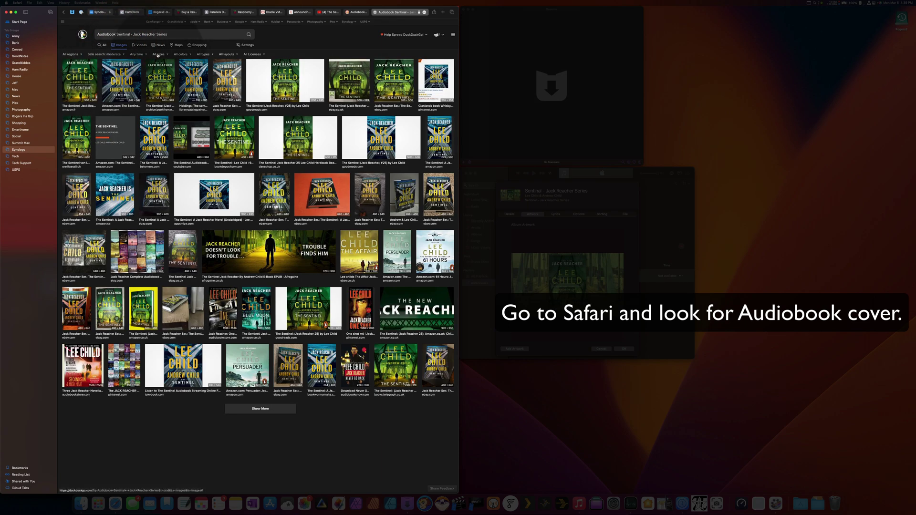
pyautogui.click(158, 54)
pyautogui.click(162, 89)
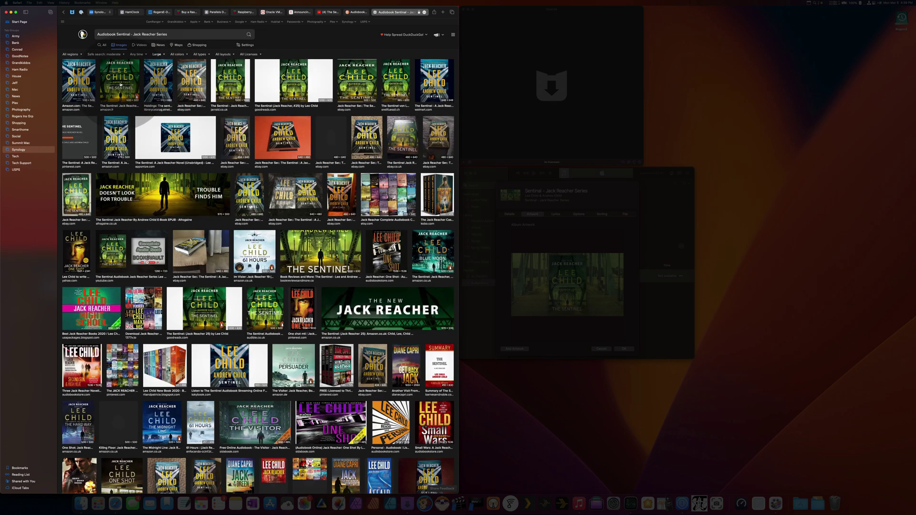
pyautogui.click(119, 80)
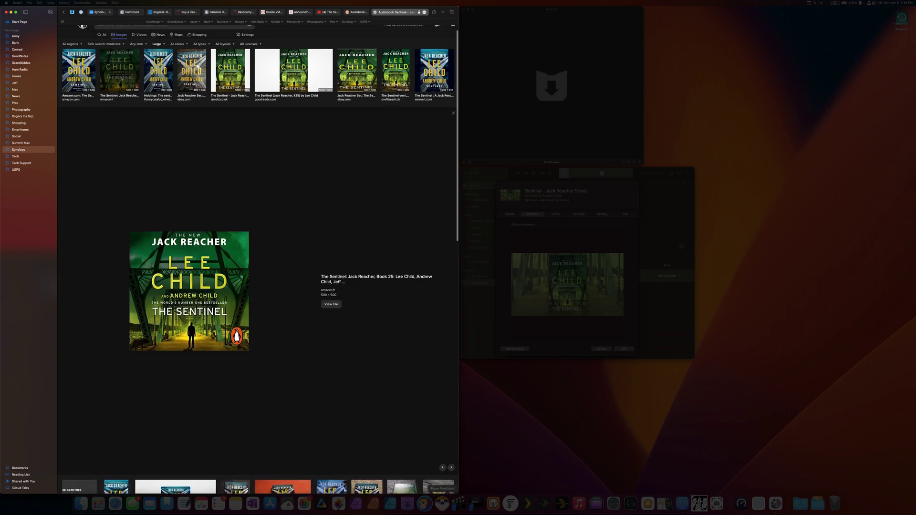
pyautogui.click(326, 299)
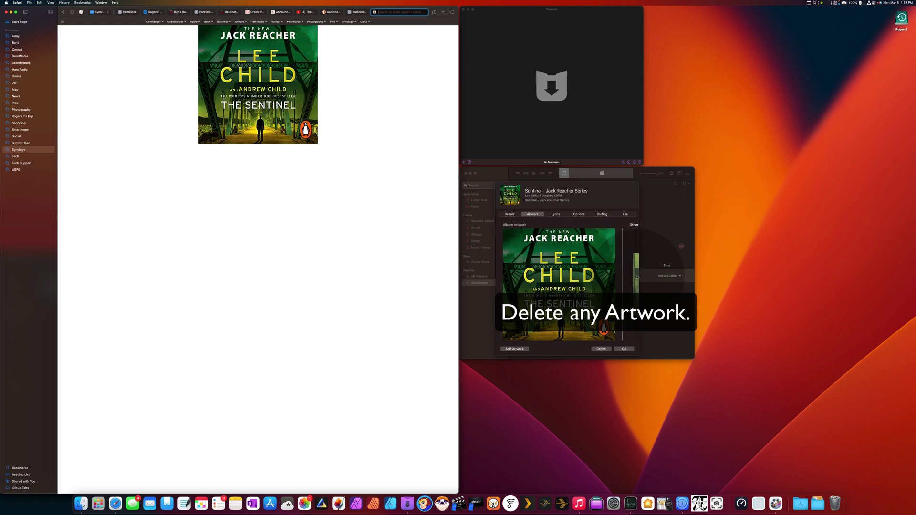
pyautogui.click(633, 273)
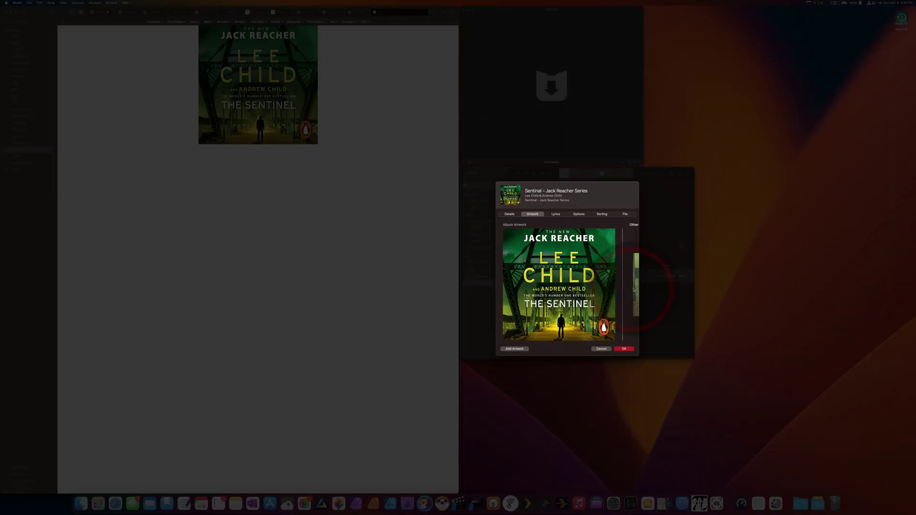
# Step: Delete the old artwork and drag the Sentinel cover from Safari into Album Artwork
pyautogui.press('Delete')
pyautogui.press('Delete')
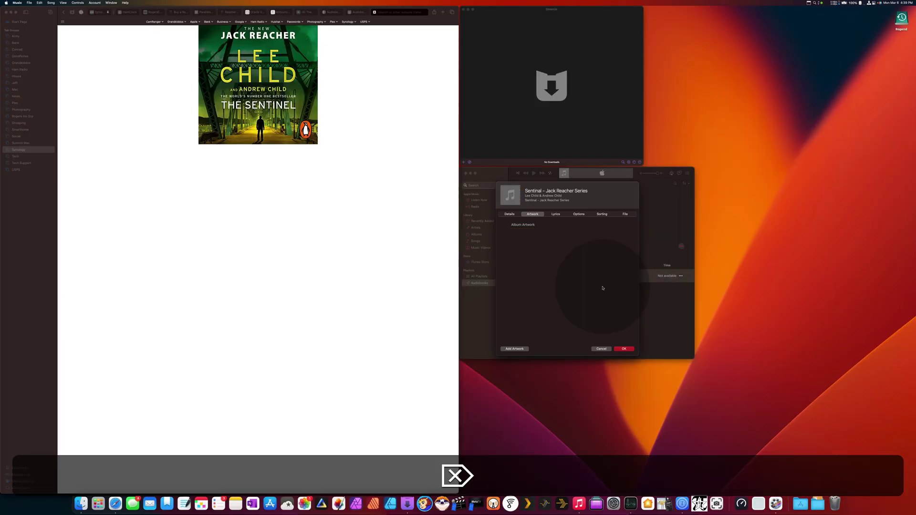
pyautogui.click(266, 197)
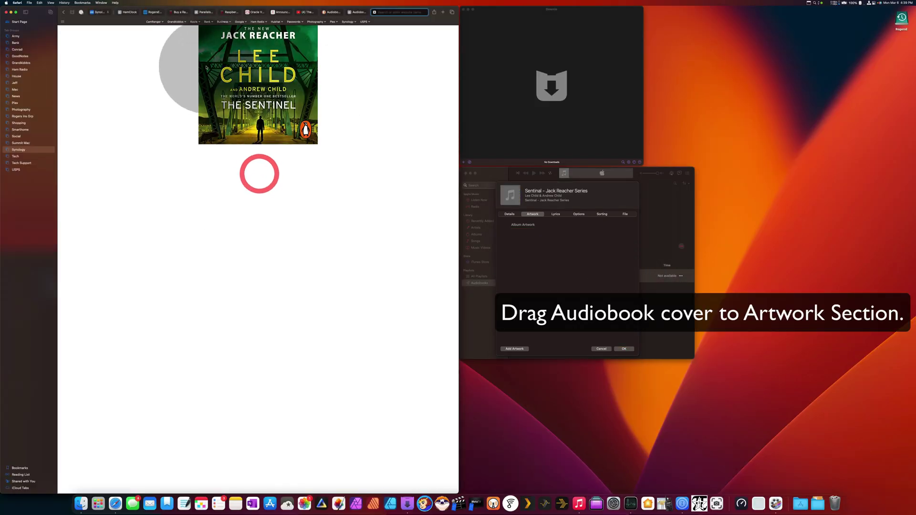
pyautogui.moveTo(258, 110); pyautogui.dragTo(550, 287)
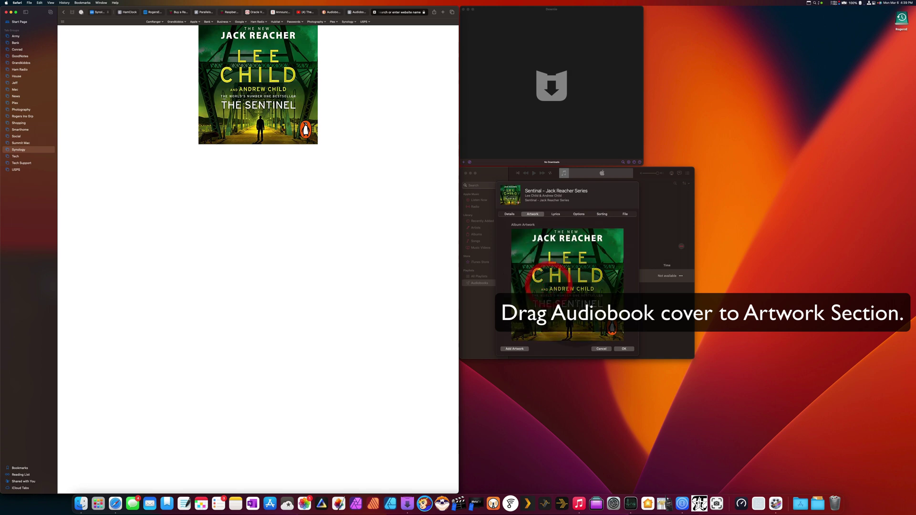
pyautogui.click(509, 214)
pyautogui.click(375, 13)
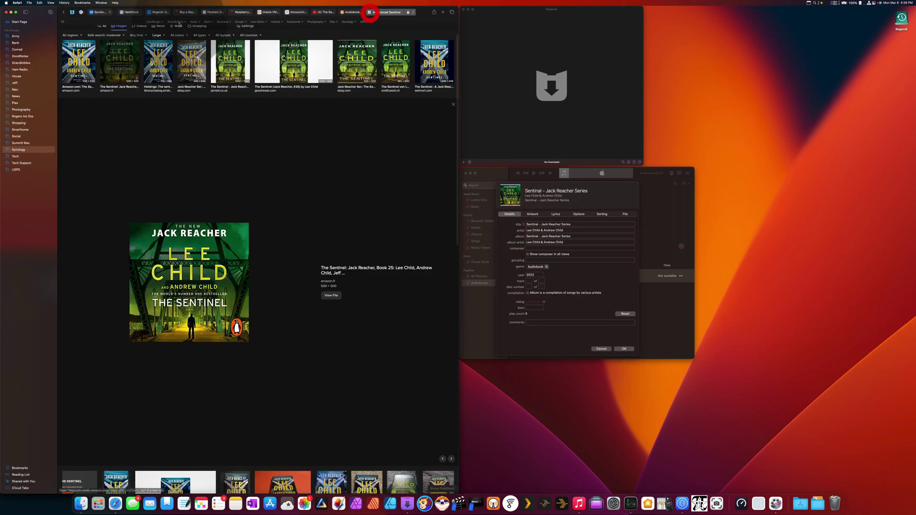
pyautogui.click(81, 505)
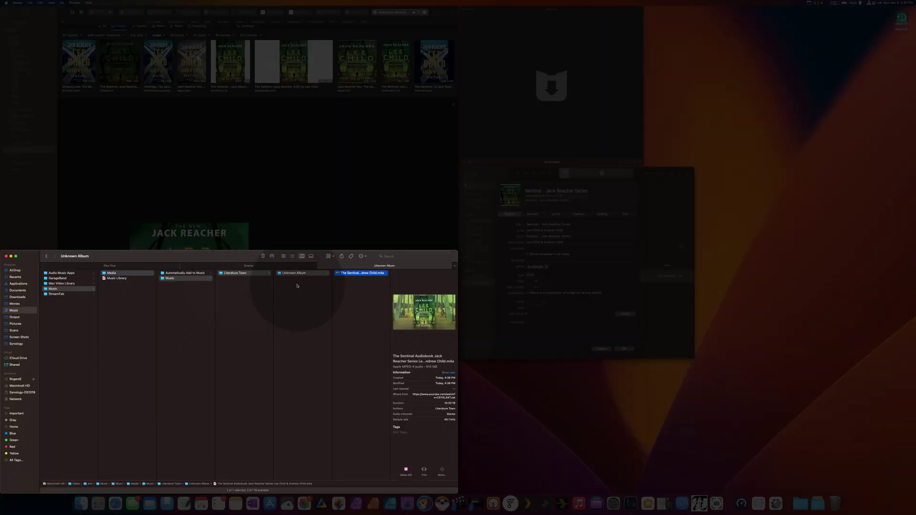
# Step: Fill in the audiobook's track number and save the info with OK
pyautogui.click(528, 282)
pyautogui.press('Tab')
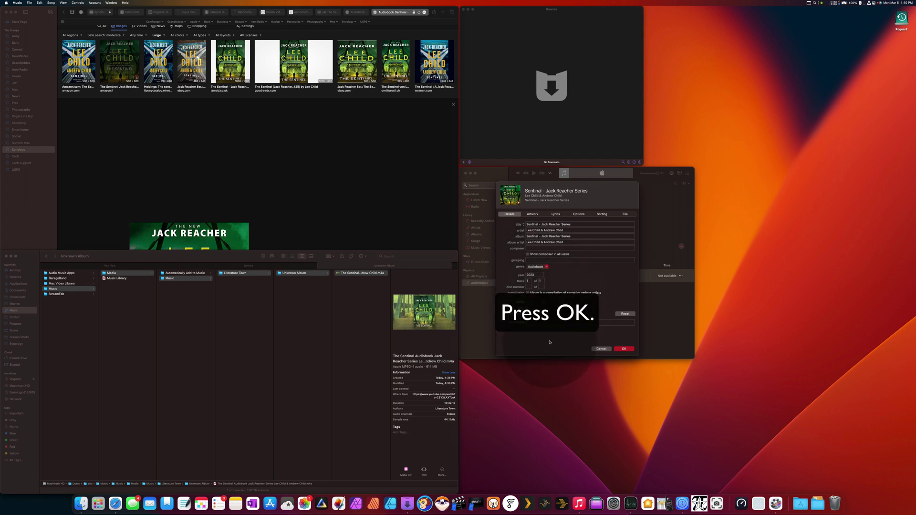
pyautogui.click(623, 349)
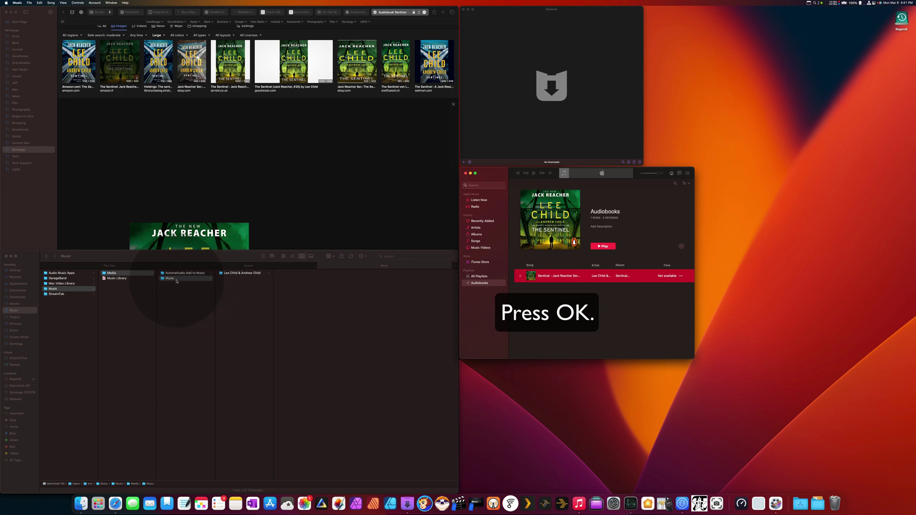
# Step: Select '01 Sentinal - Jack Reacher Series.m4a' in Lee Child & Andrew Child › Sentinal - Jack Reacher Series
pyautogui.click(240, 274)
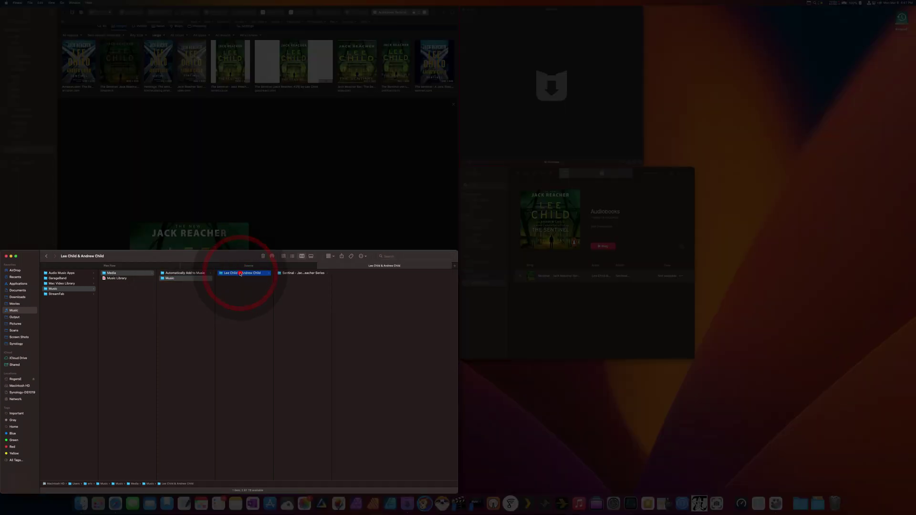
pyautogui.click(293, 273)
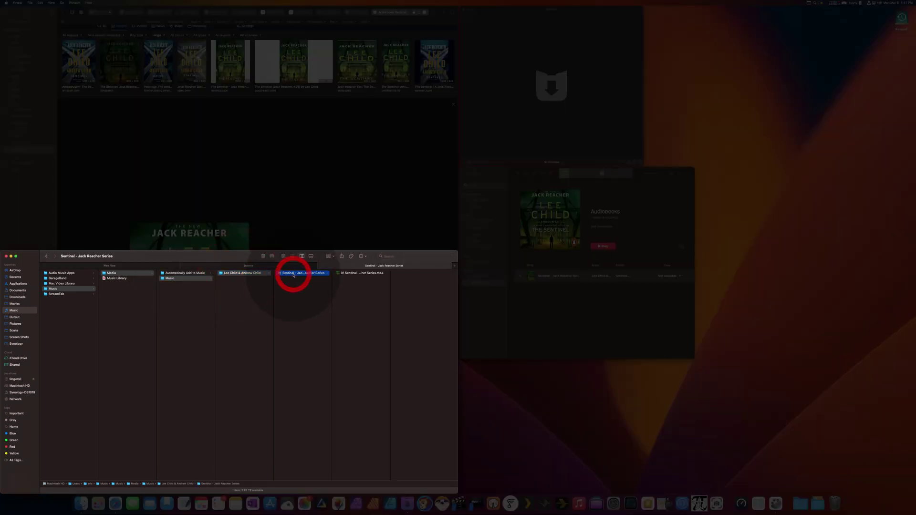
pyautogui.click(352, 273)
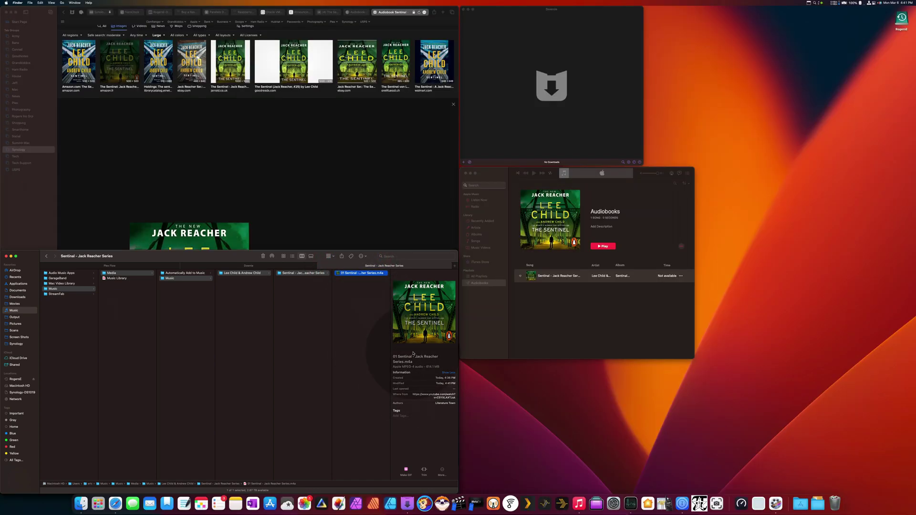
# Step: Open Media › Audiobooks › Lee Child & Andrew Child in File Station
pyautogui.press('space')
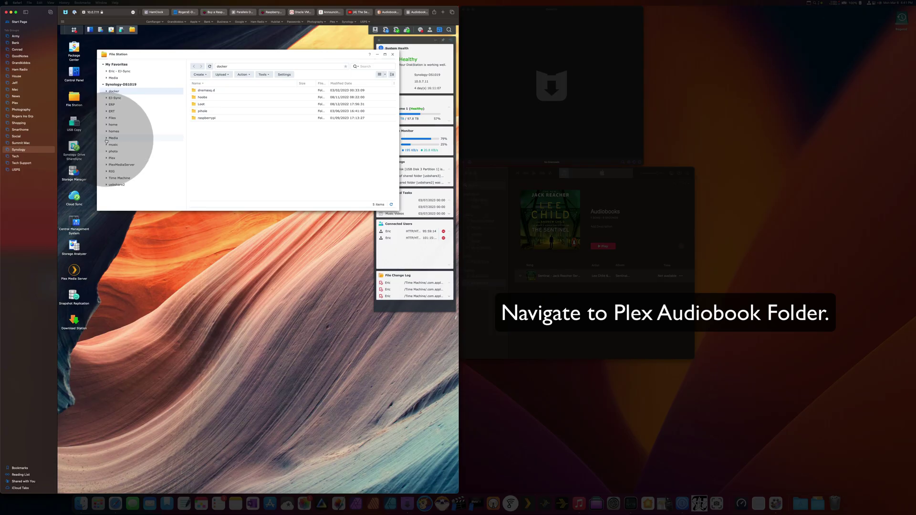
pyautogui.click(107, 138)
pyautogui.click(120, 152)
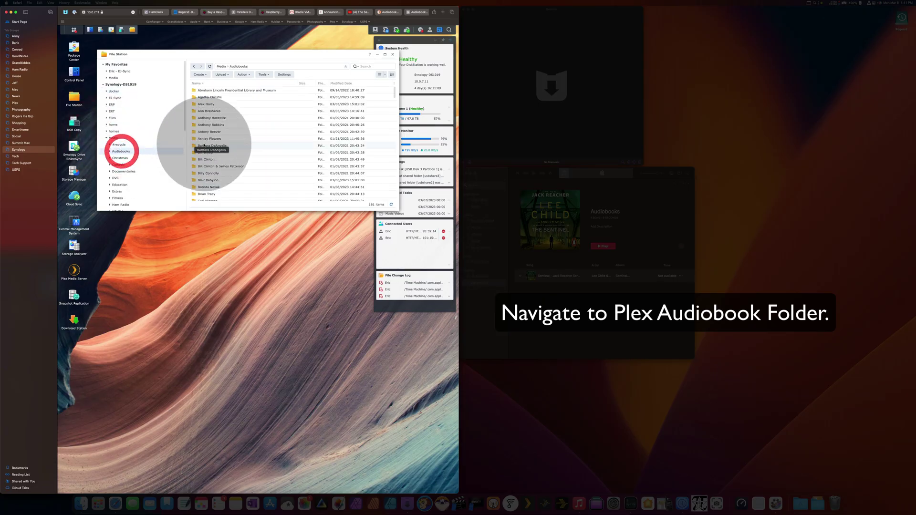
pyautogui.scroll(-10, 223, 157)
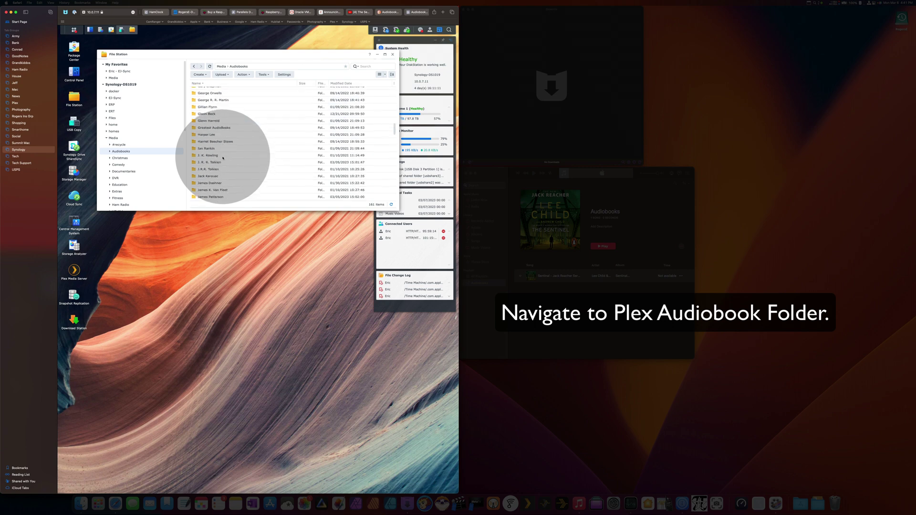
pyautogui.scroll(-6, 222, 157)
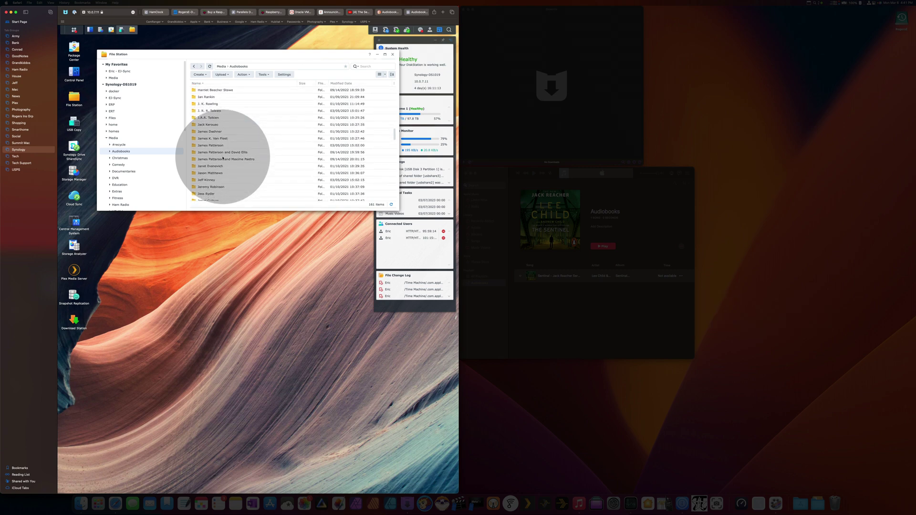
pyautogui.scroll(-6, 223, 157)
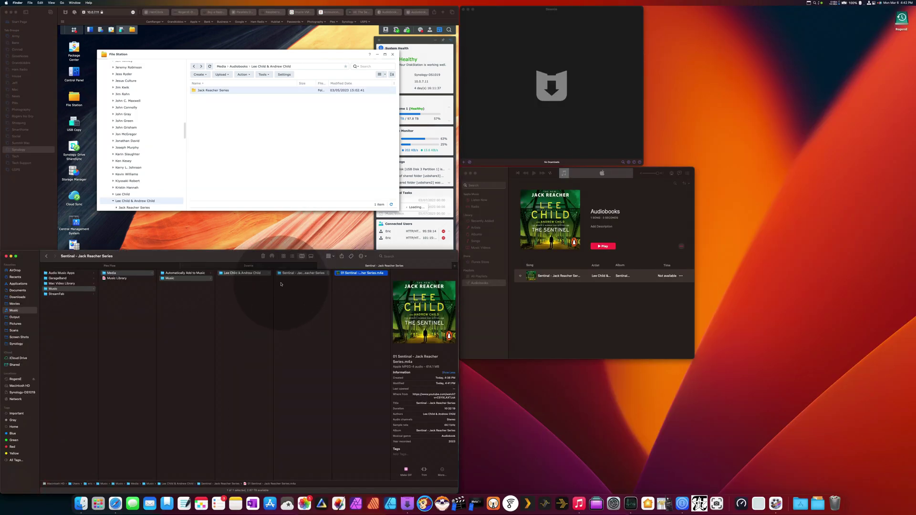
pyautogui.click(284, 275)
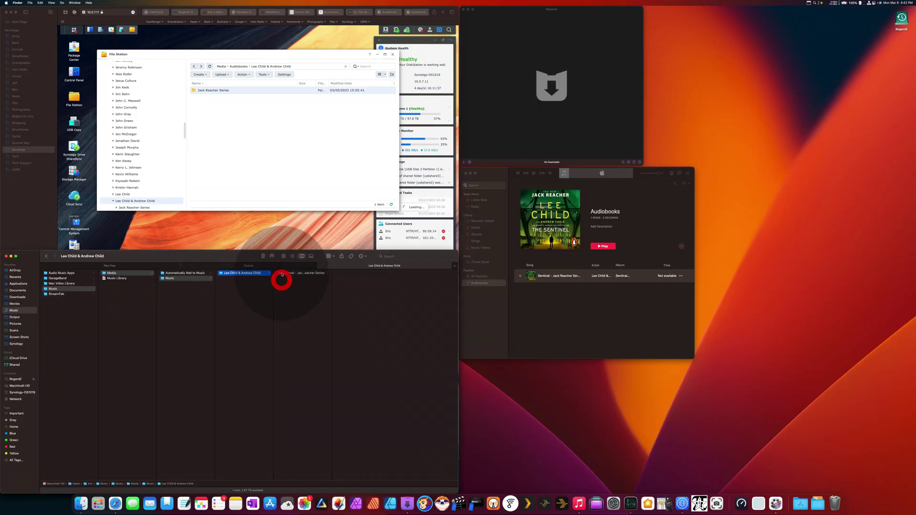
# Step: Upload the Sentinal - Jack Reacher Series folder there and monitor the upload task
pyautogui.click(287, 273)
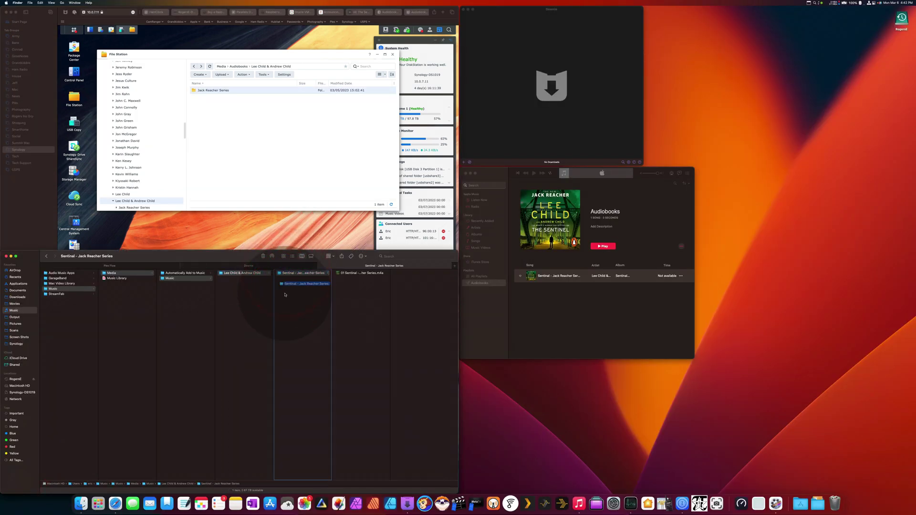
pyautogui.moveTo(296, 273); pyautogui.dragTo(209, 123)
pyautogui.click(205, 149)
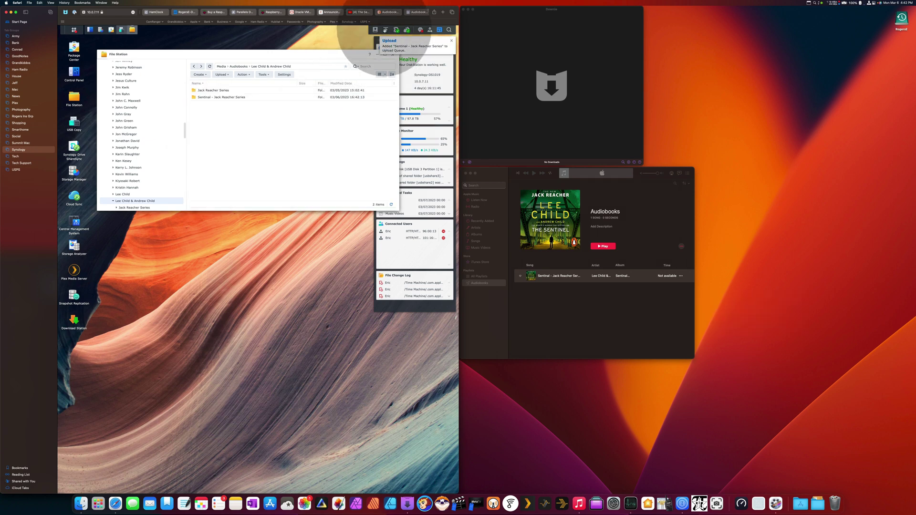
pyautogui.click(385, 30)
pyautogui.click(372, 30)
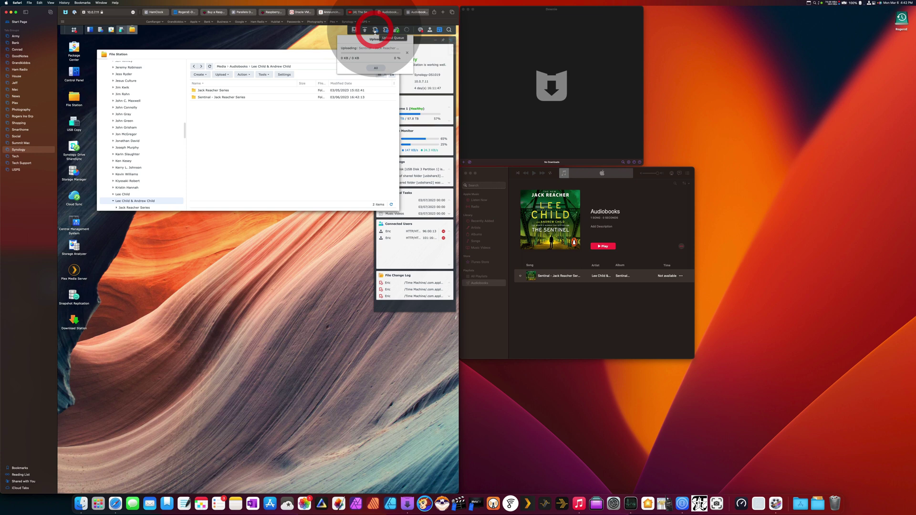
pyautogui.click(373, 70)
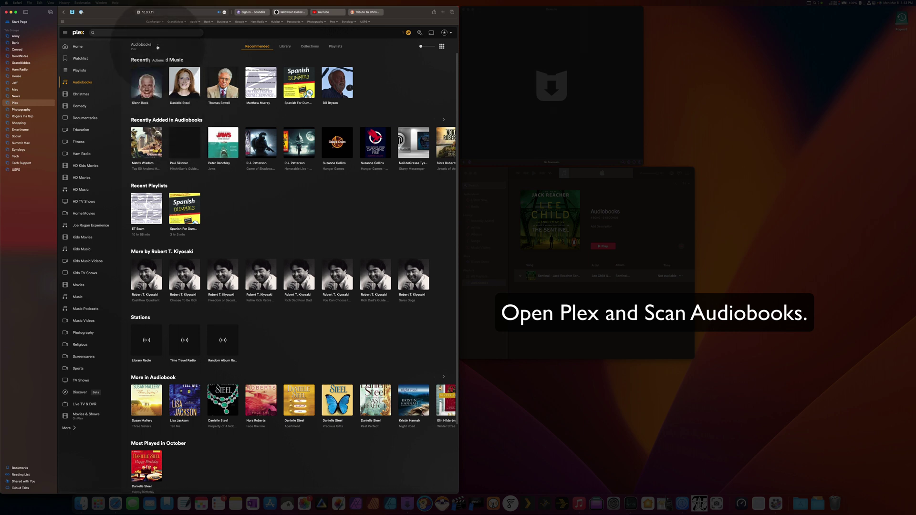
# Step: Run Scan Library Files on the Plex Audiobooks library to pick up the Sentinel audiobook
pyautogui.click(157, 46)
pyautogui.click(163, 65)
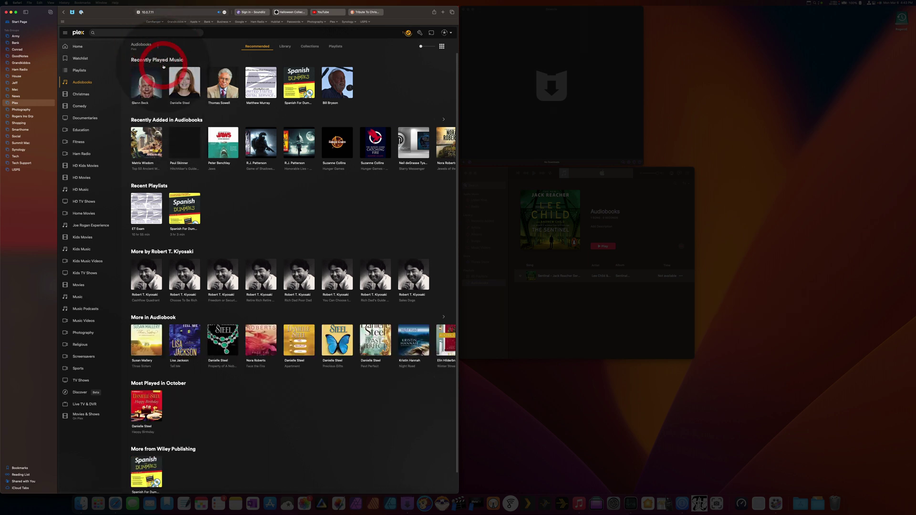